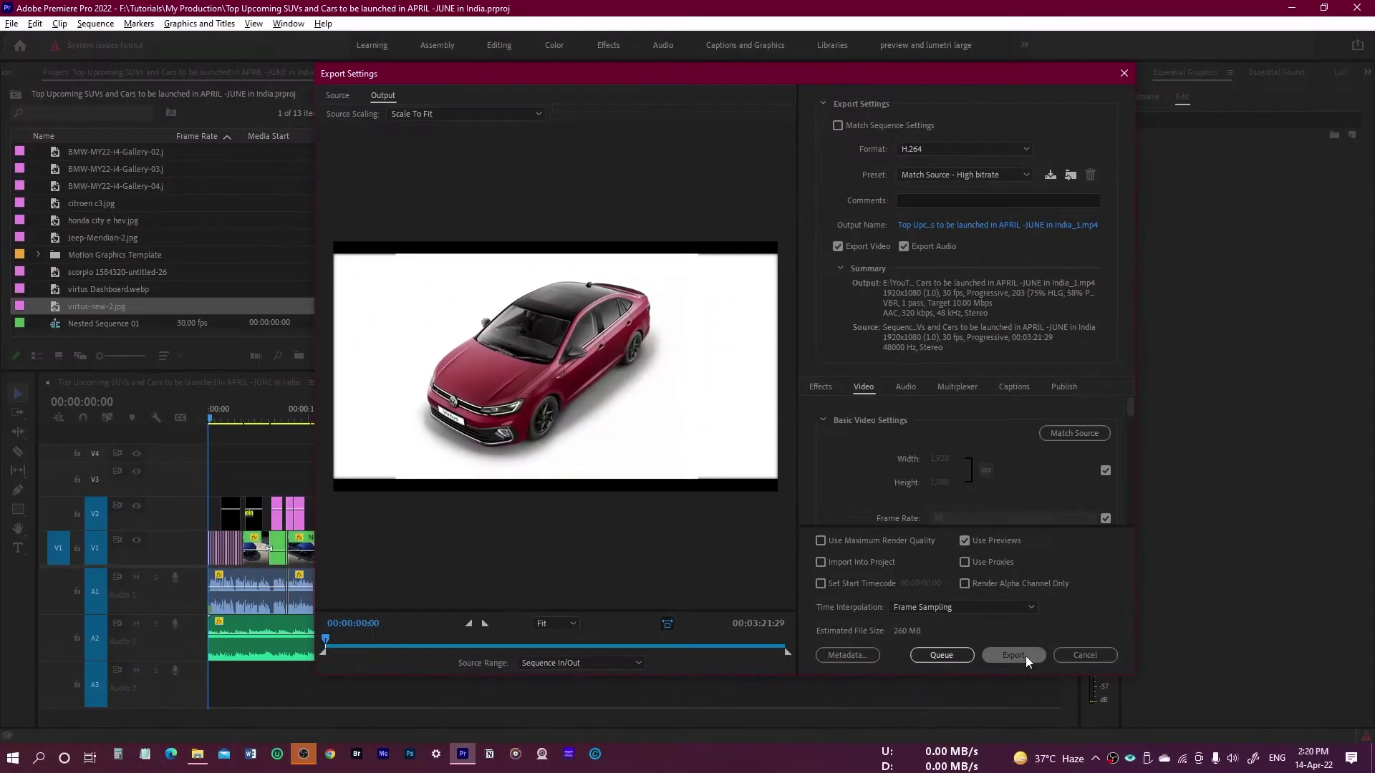
Step: Export the sequence from Export Settings, which fails with a Media Encoder render error
left_click(1014, 656)
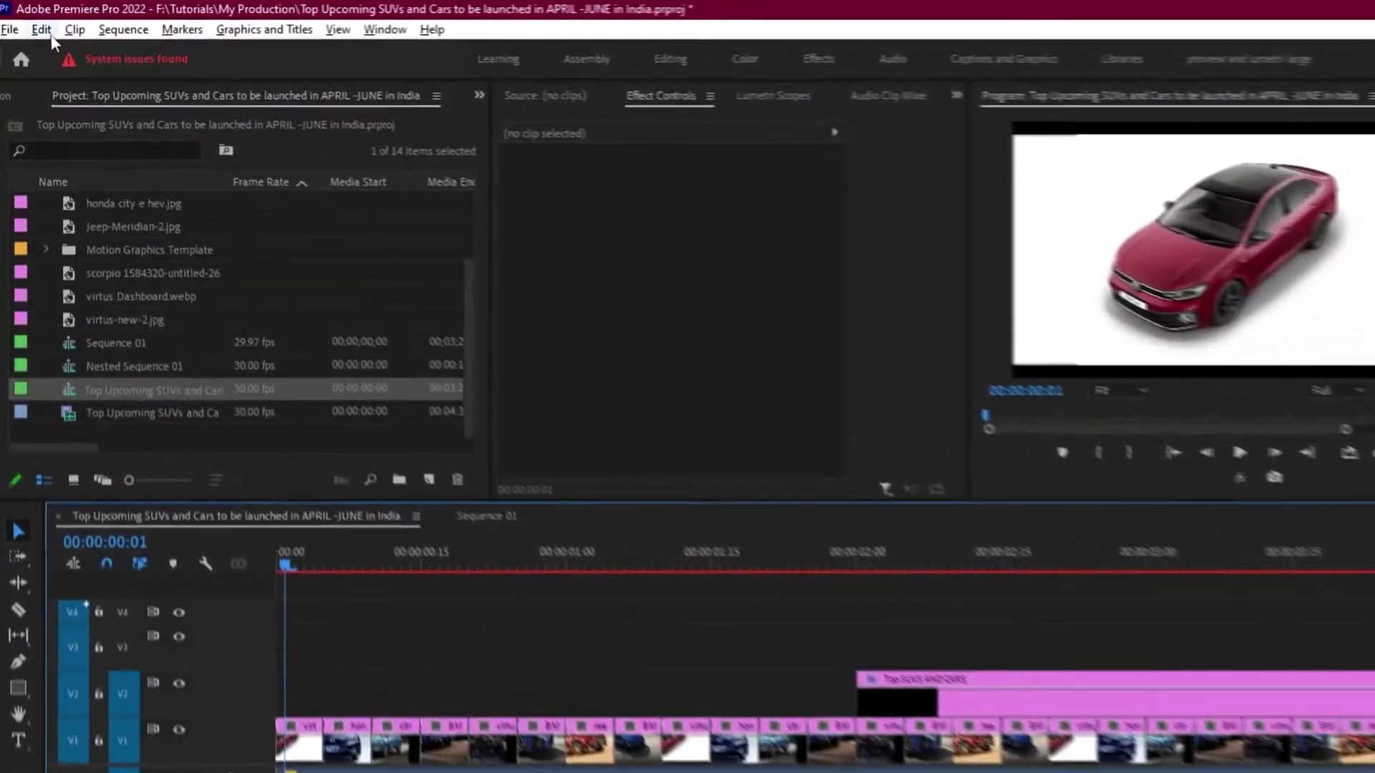
Step: In Project Settings > General, switch the renderer between CUDA GPU acceleration and Software Only and confirm
left_click(14, 32)
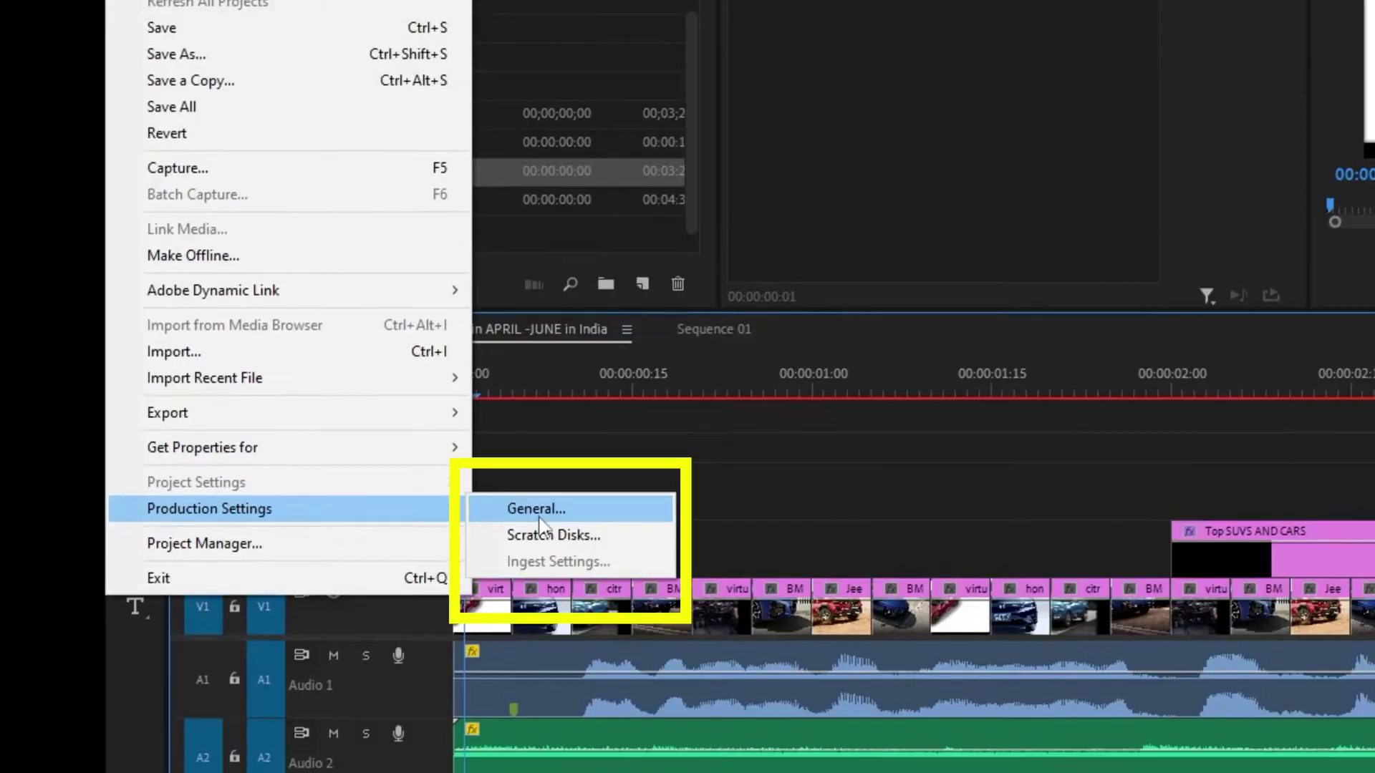
left_click(509, 539)
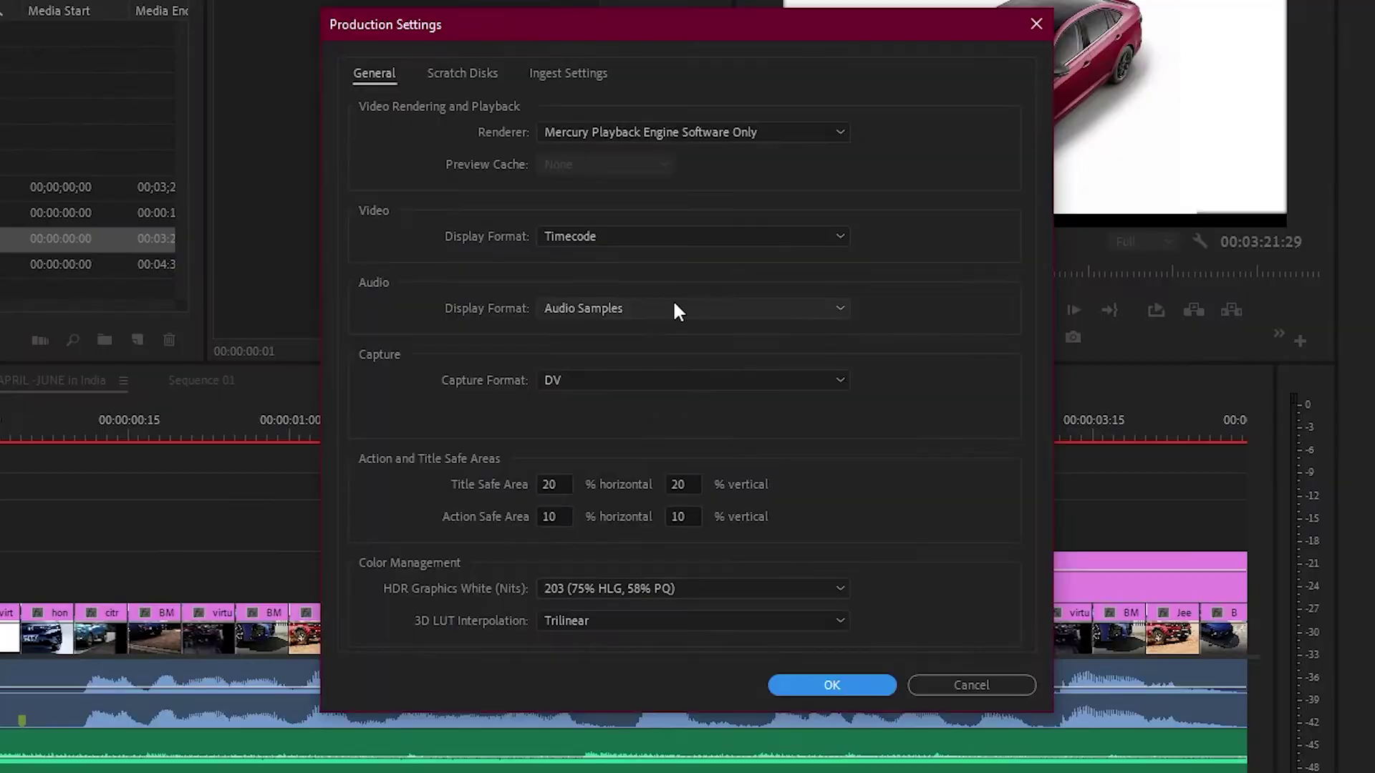
left_click(715, 131)
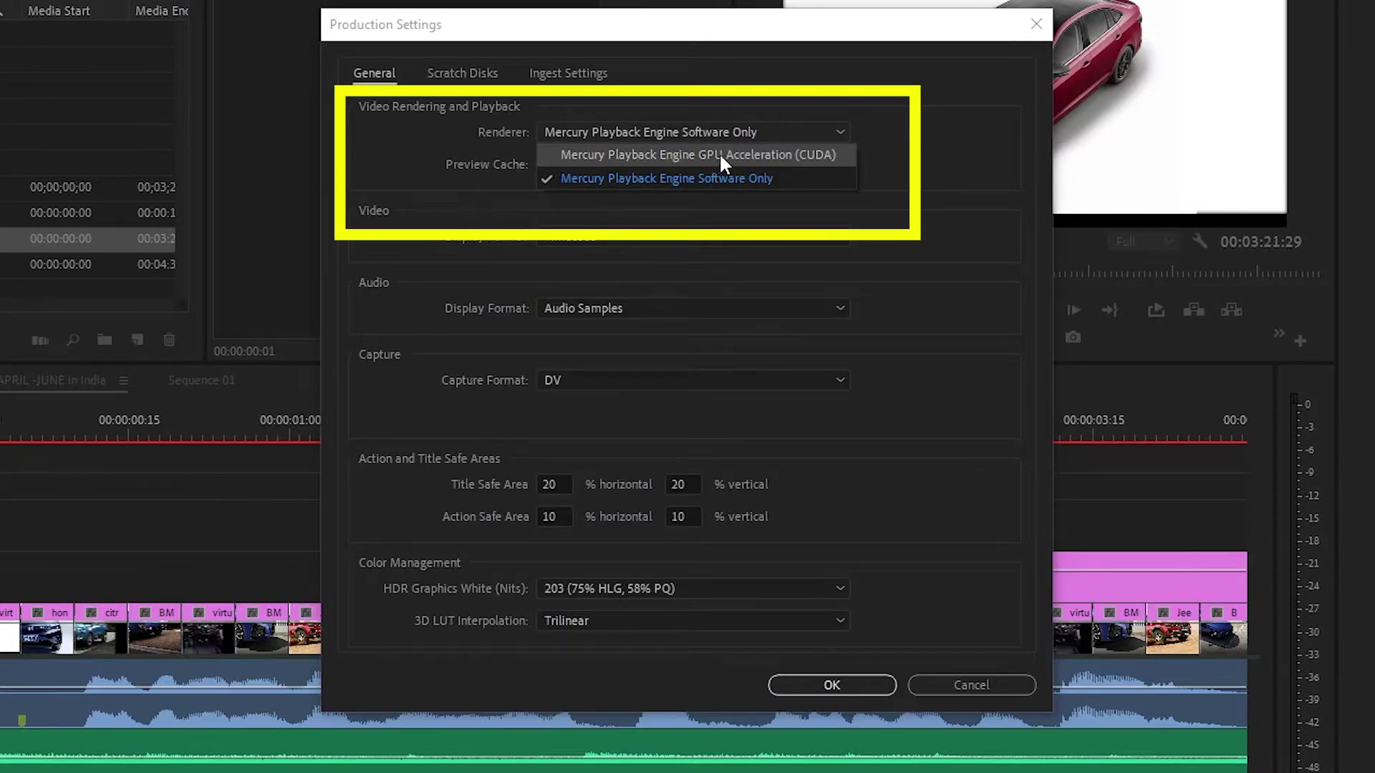
left_click(719, 153)
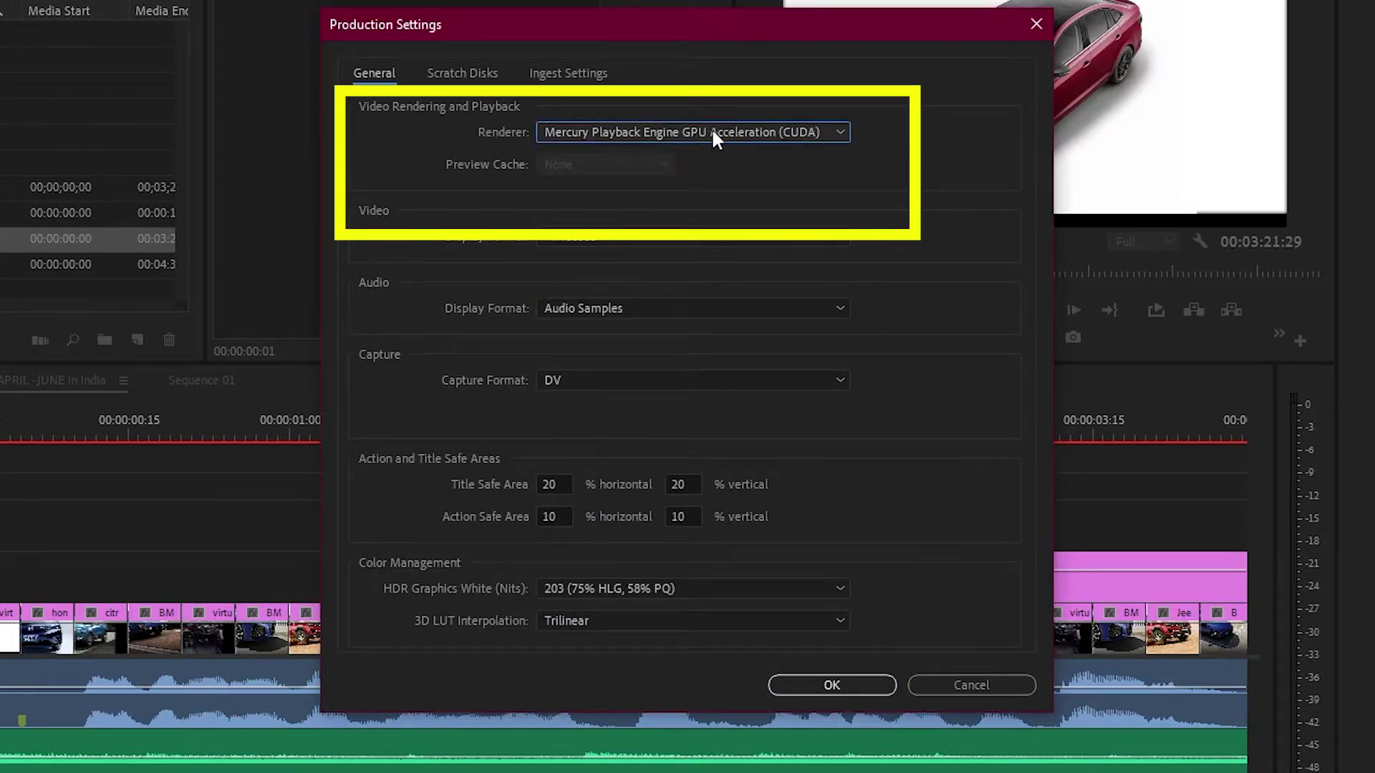
left_click(712, 128)
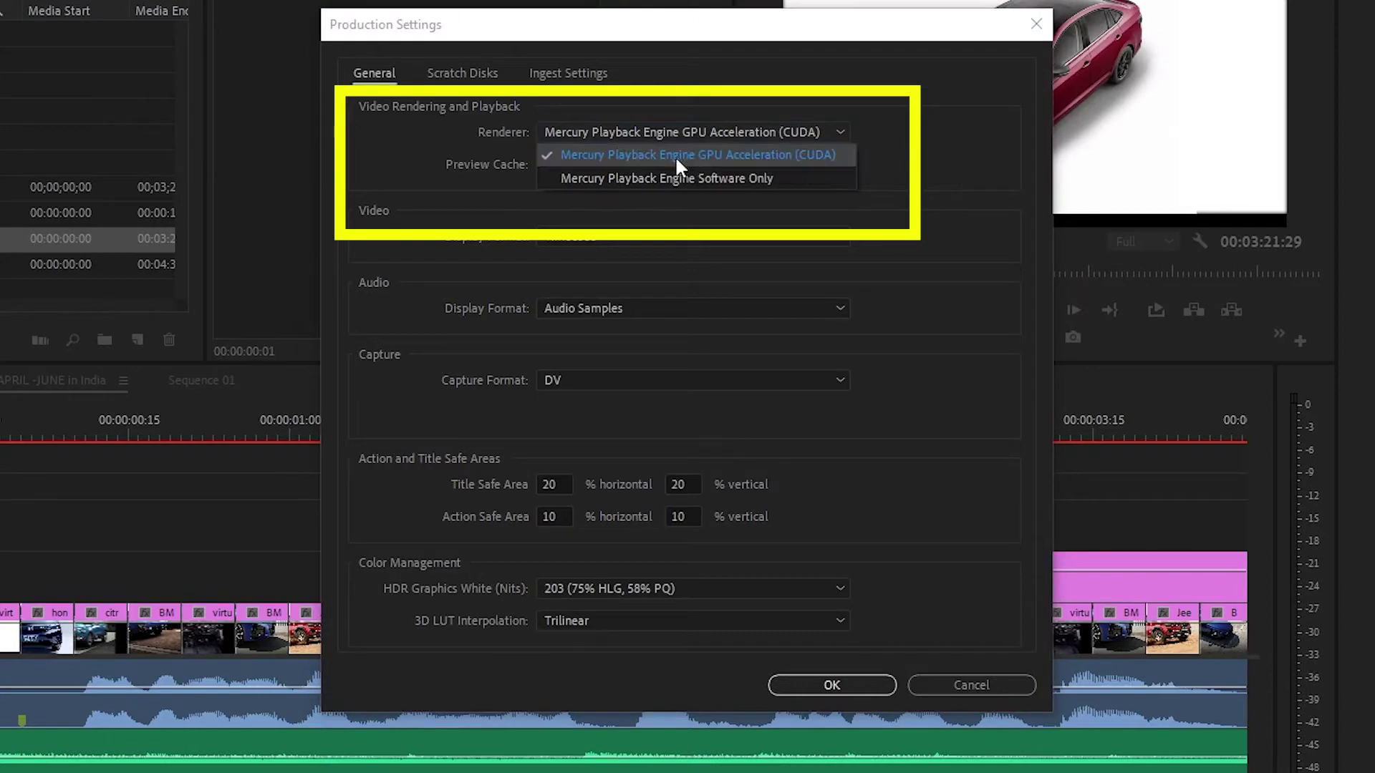
left_click(711, 177)
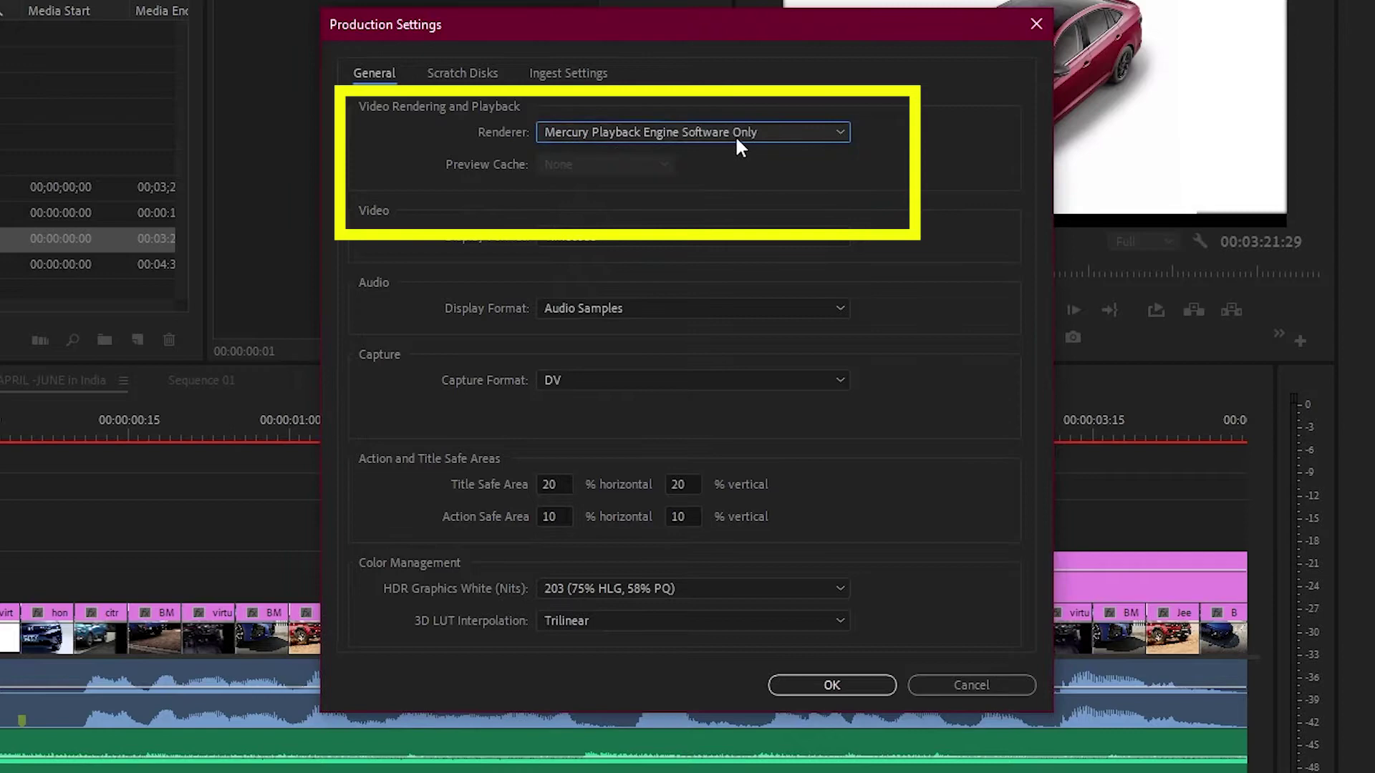
left_click(734, 135)
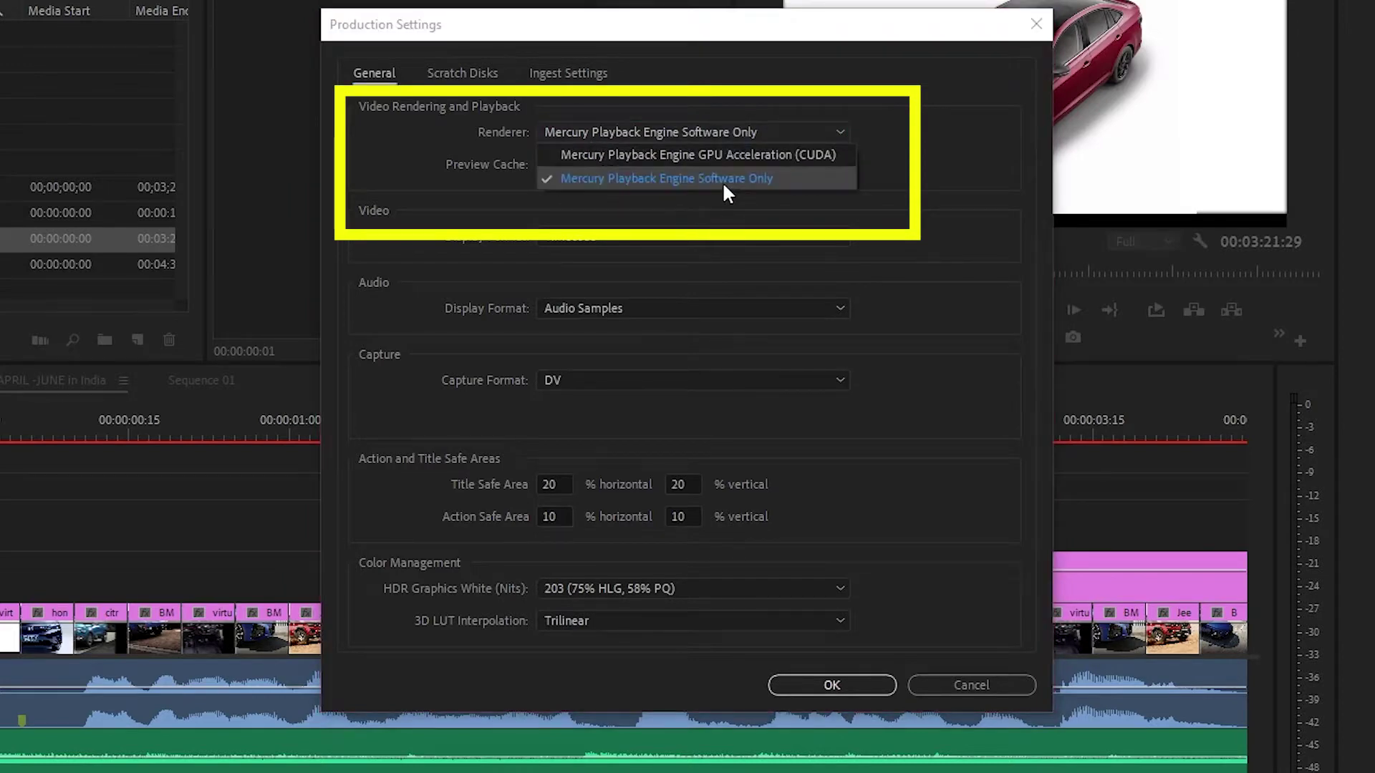
left_click(666, 155)
left_click(852, 684)
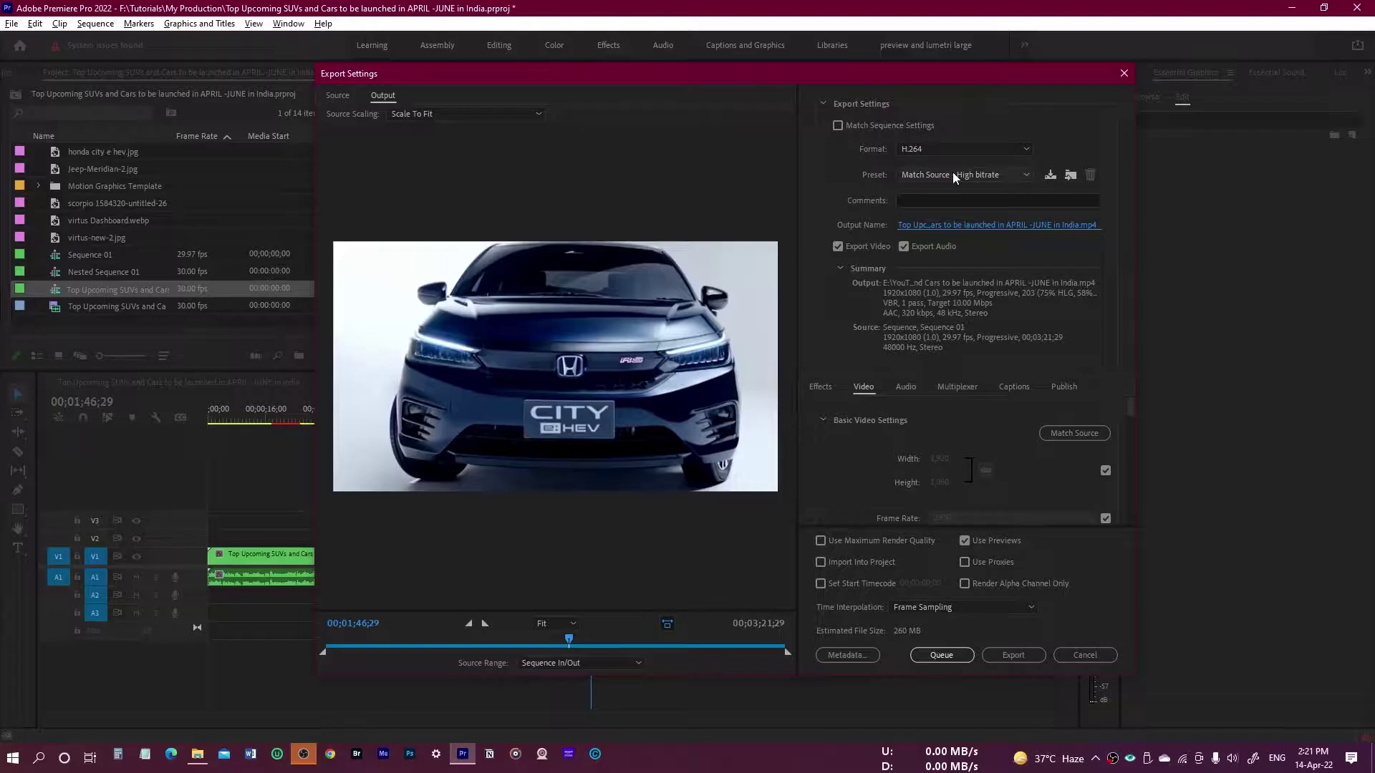
Step: Re-export the sequence with the CBR 20 Fast Final preset
left_click(953, 172)
left_click(944, 208)
left_click(1016, 655)
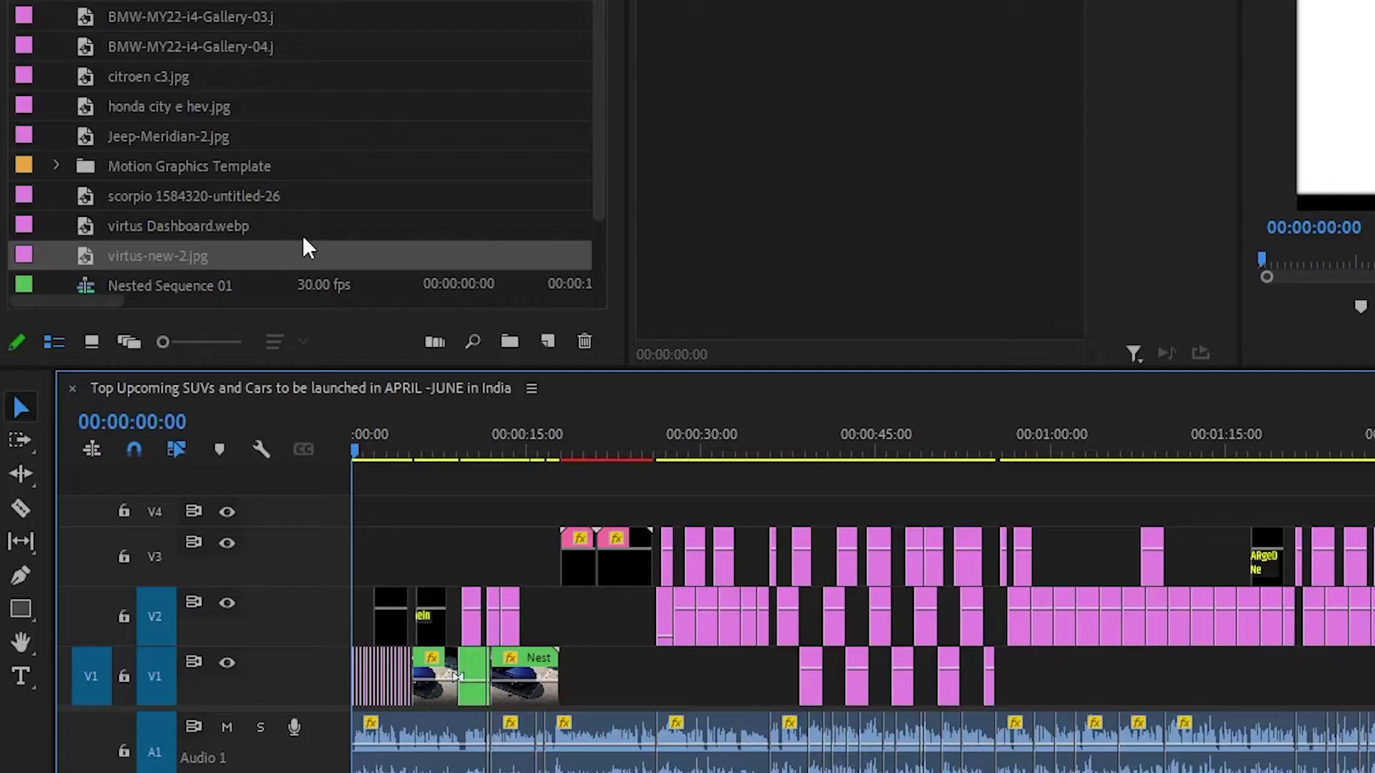
Step: Create a new Sequence 01 and nest the main sequence on its timeline, keeping existing settings
left_click(548, 341)
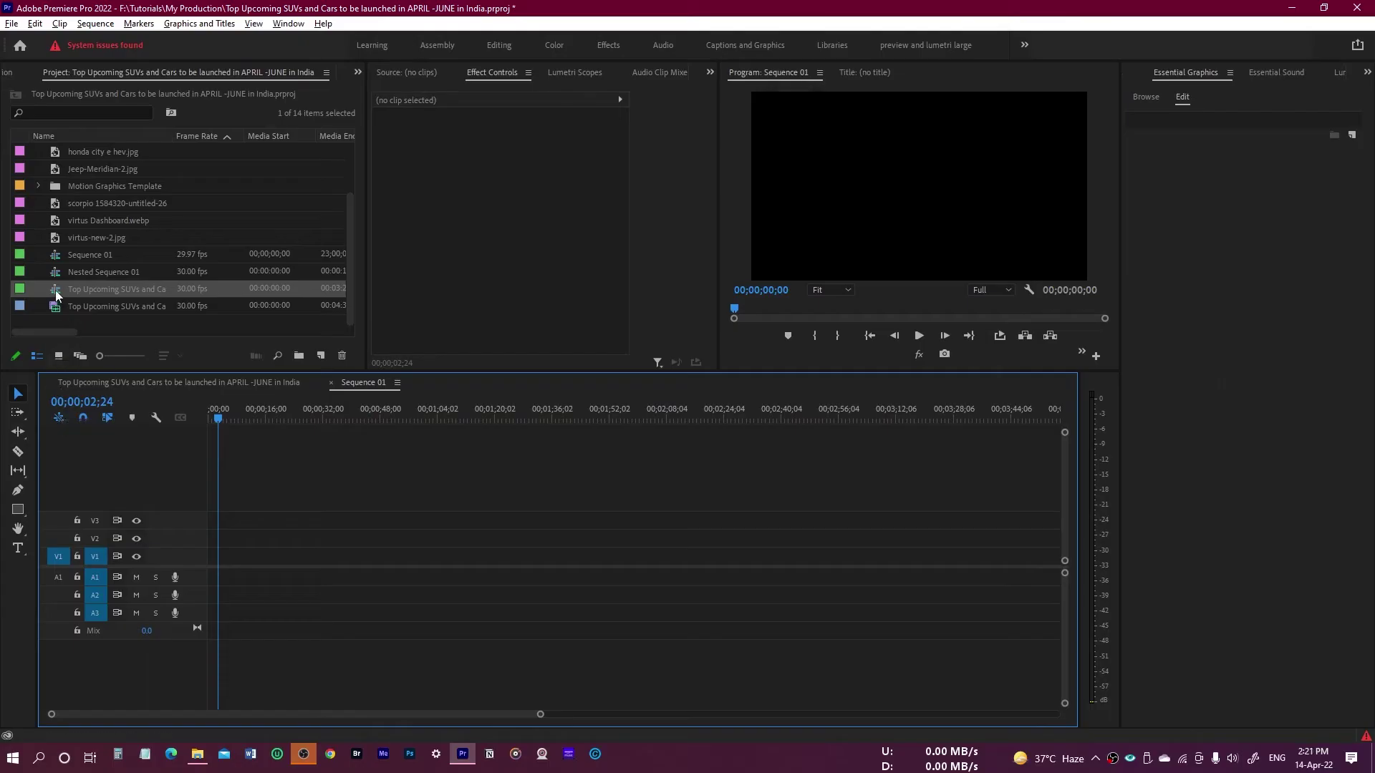
left_click_drag(57, 296, 211, 559)
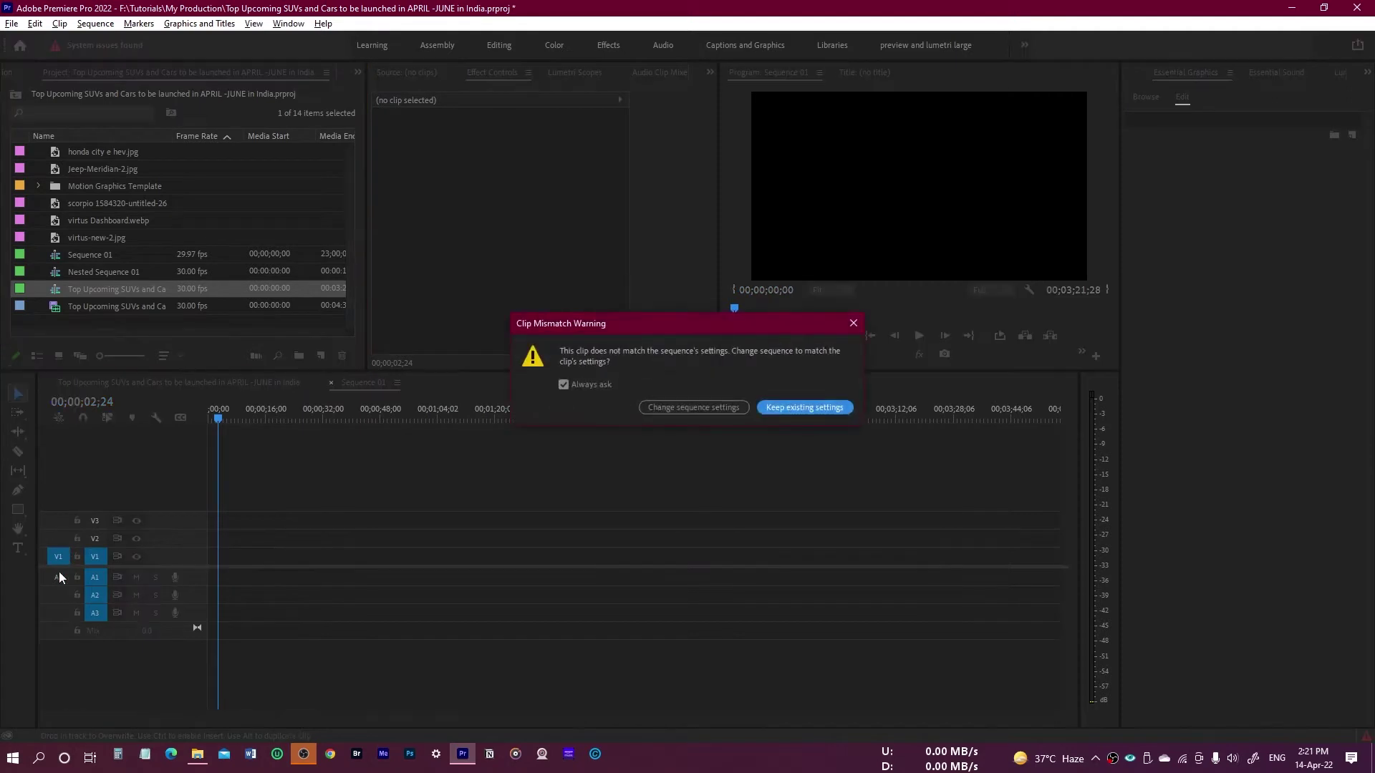
left_click(853, 322)
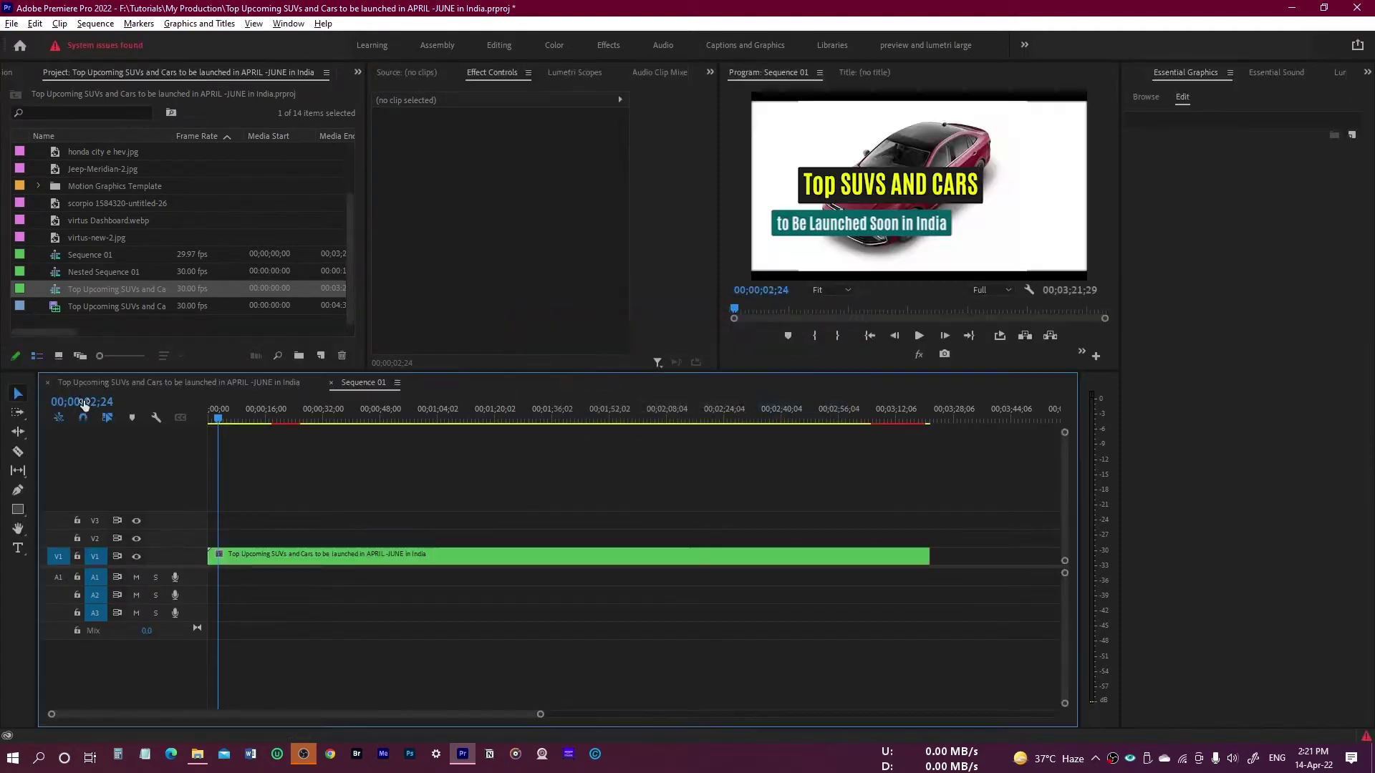
Step: In Export Settings for Sequence 01, name the output with the video's title and replace the existing file
key("ctrl+m")
left_click(1306, 723)
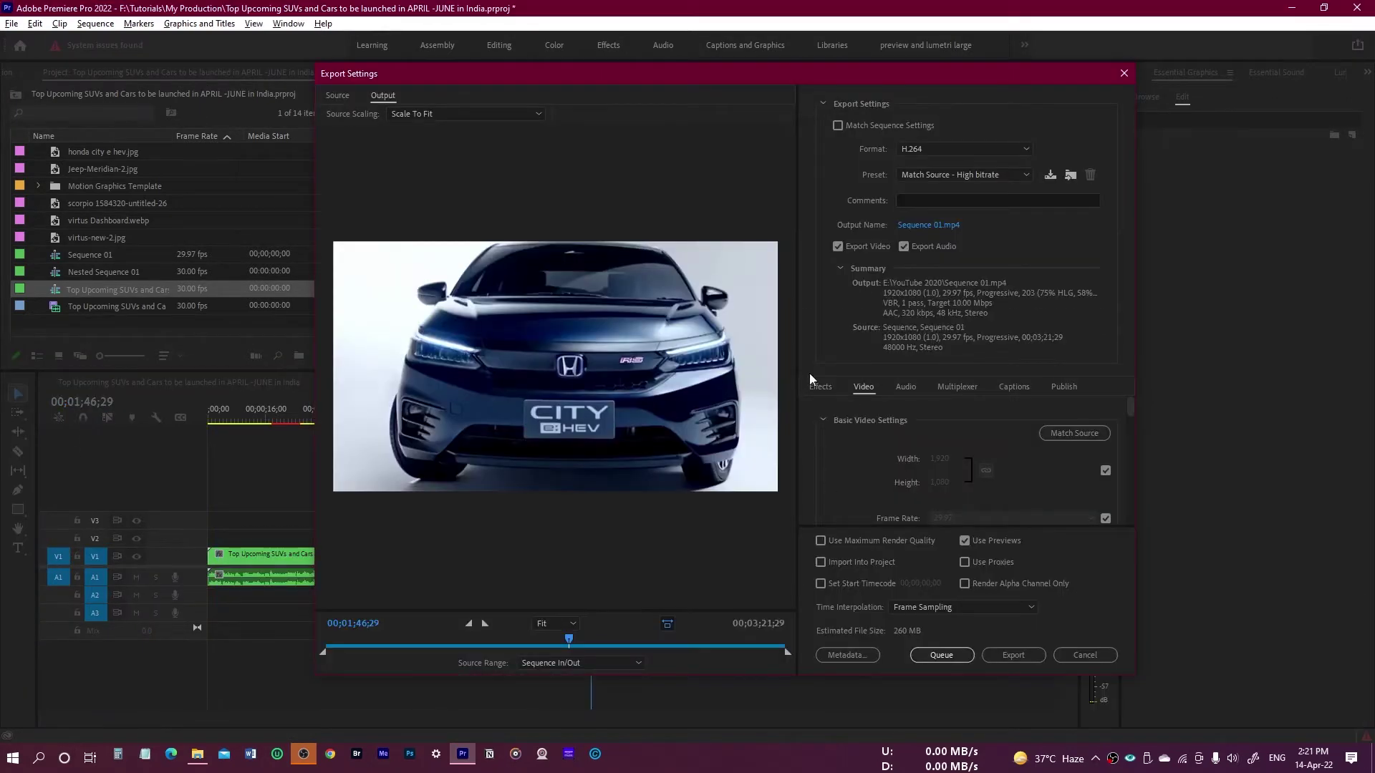
left_click(944, 227)
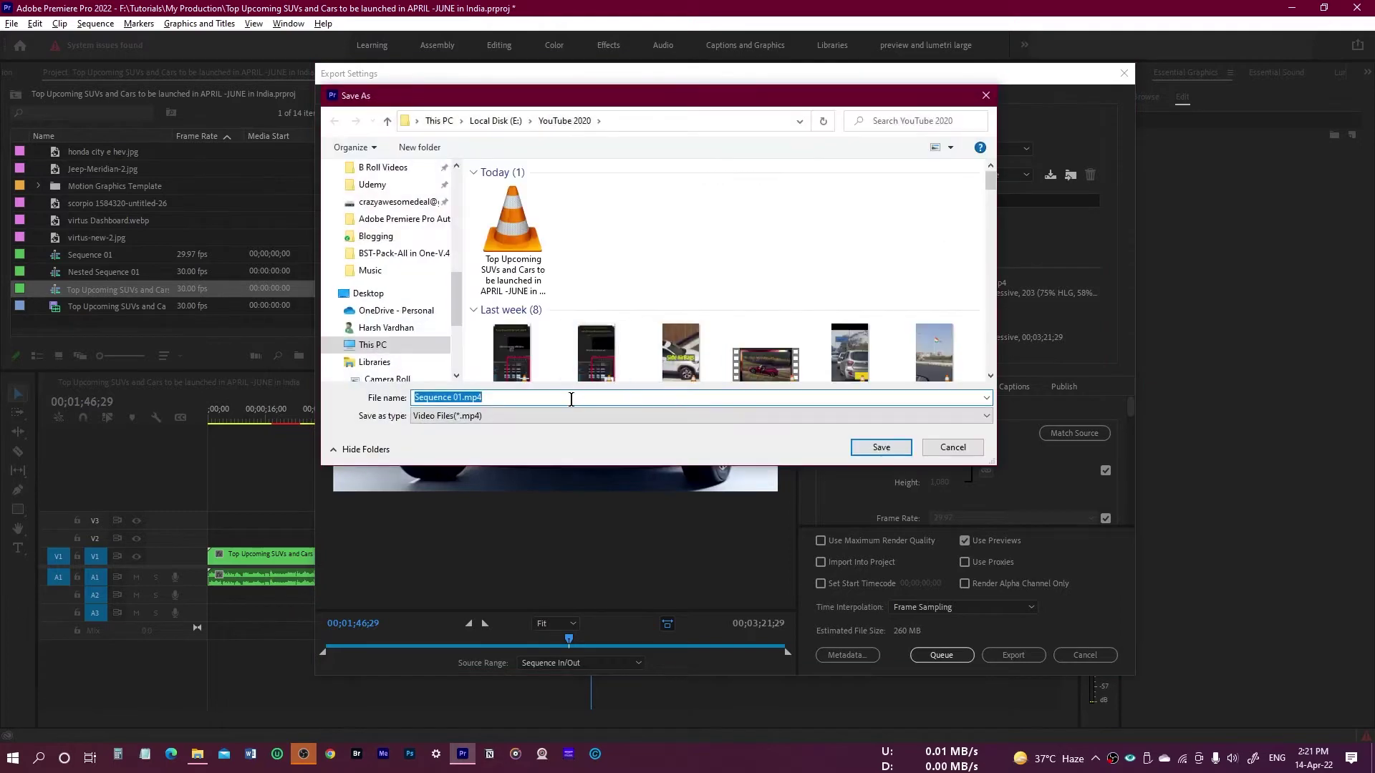
type("Top Upcoming SUVs and Cars to be launched in APRIL -JUNE in India")
left_click(906, 456)
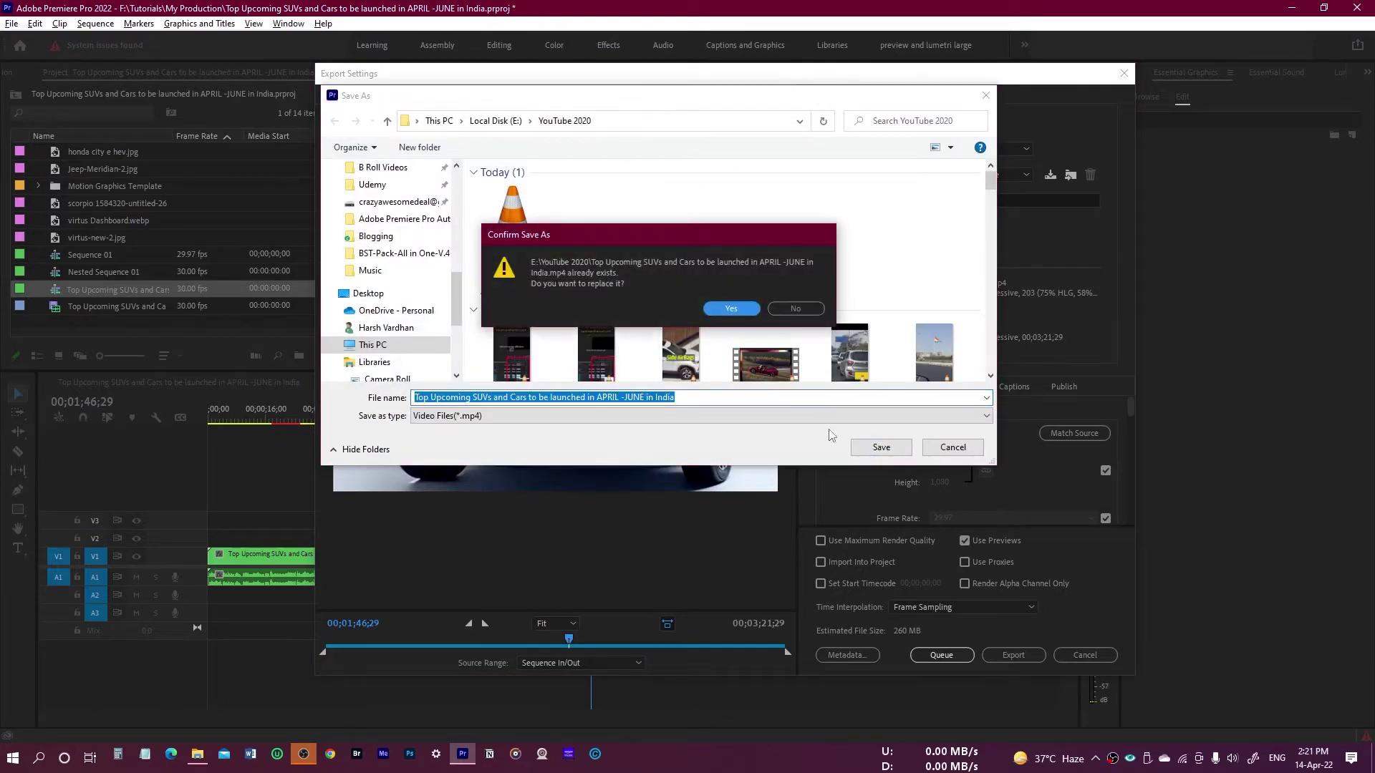
left_click(732, 310)
left_click(953, 173)
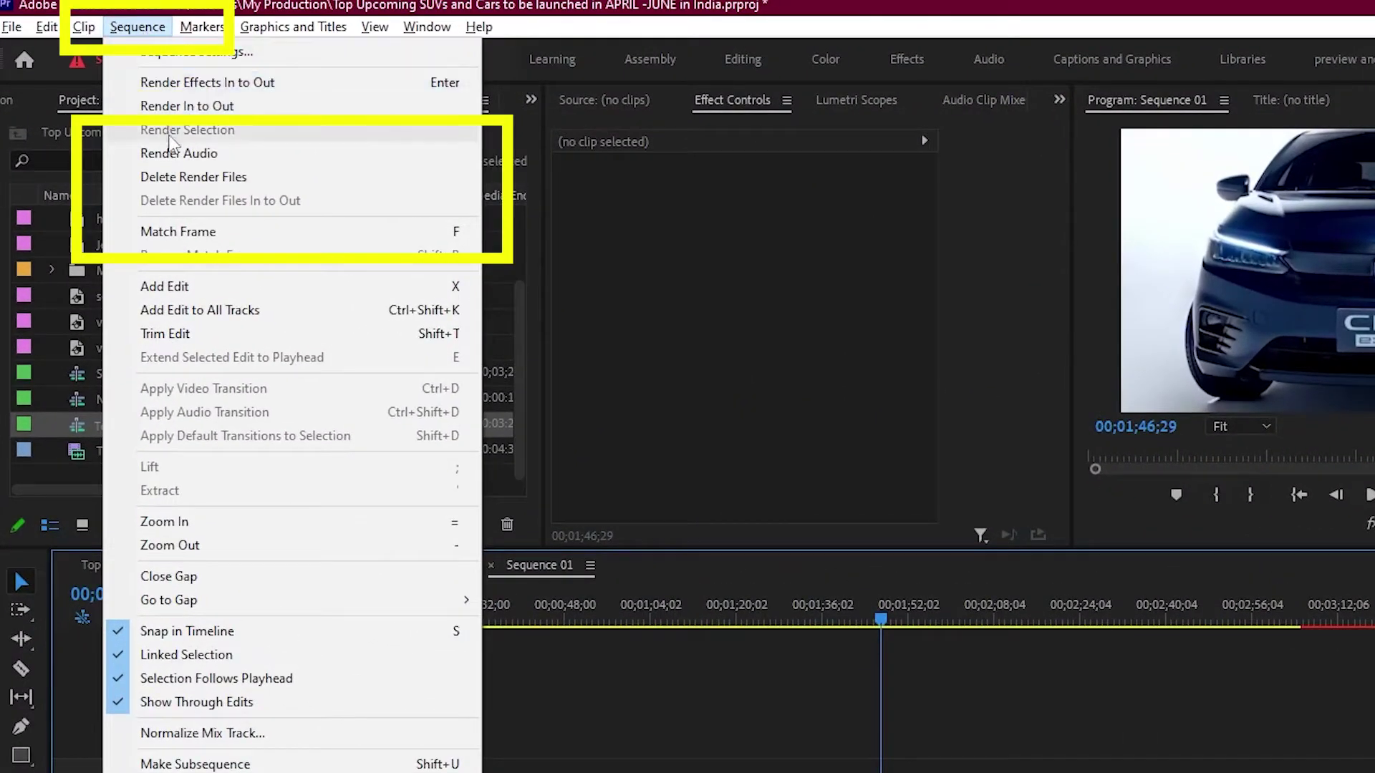
Step: Delete the sequence's render files and reopen Export Settings with Ctrl+M
left_click(209, 177)
left_click(1135, 589)
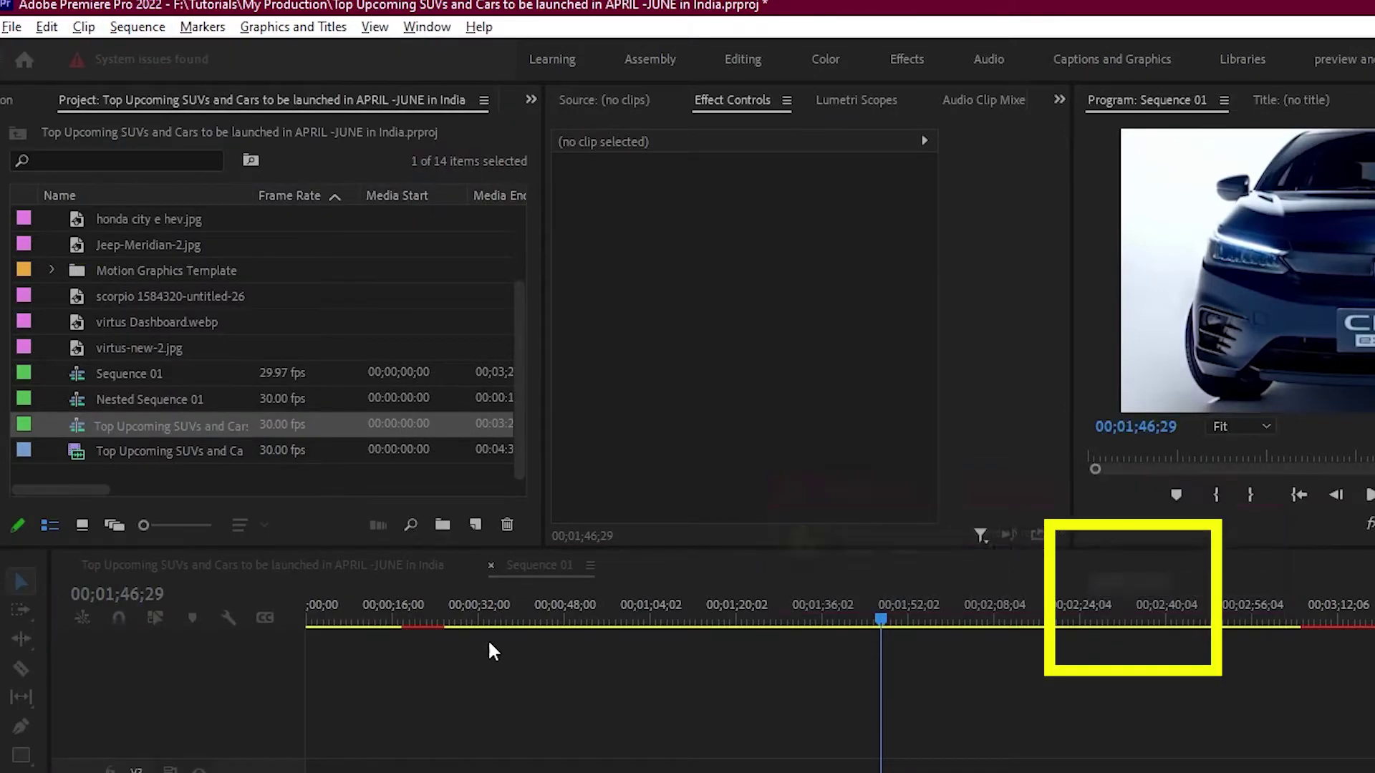
key("ctrl+m")
Step: Name the output with the video's title, overwrite the existing file and start encoding
left_click(945, 226)
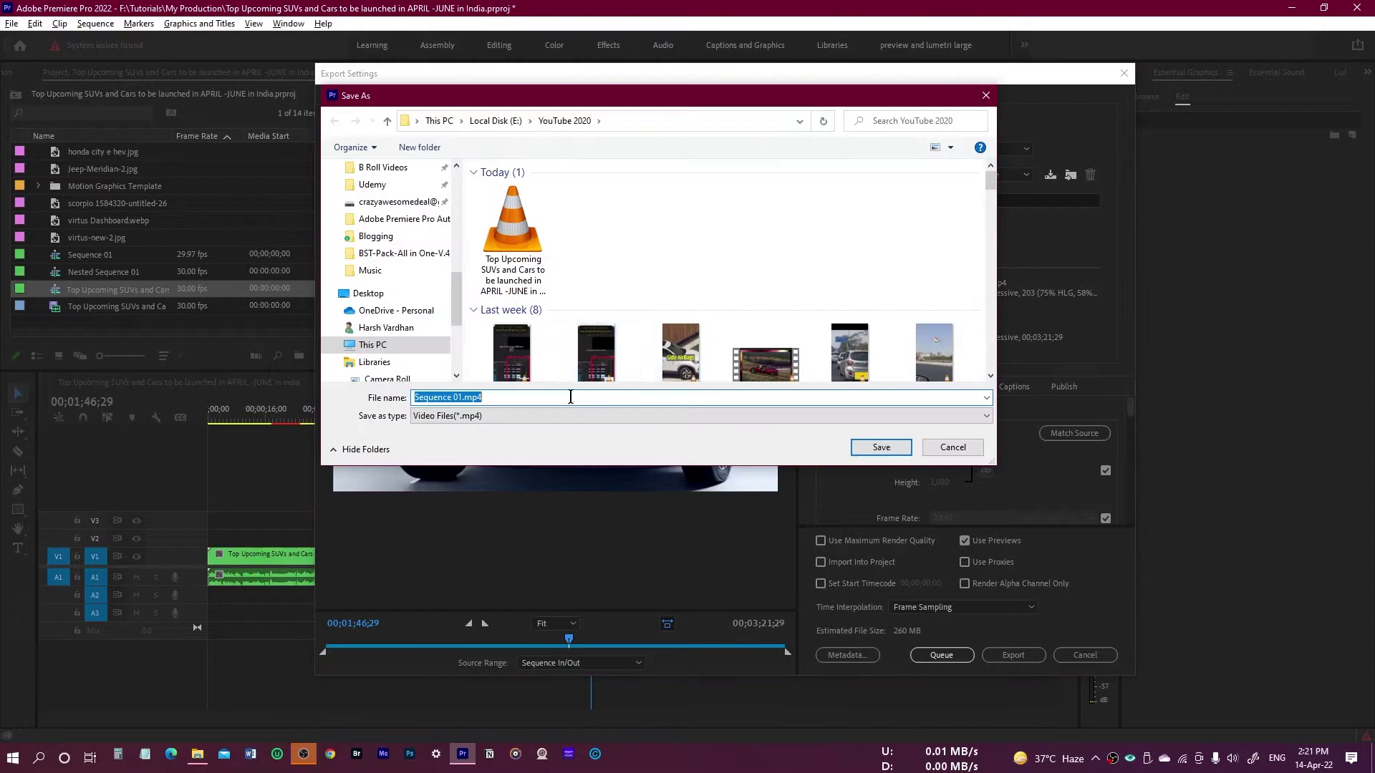
type("Top Upcoming SUVs and Cars to be launched in APRIL -JUNE in India")
left_click(905, 453)
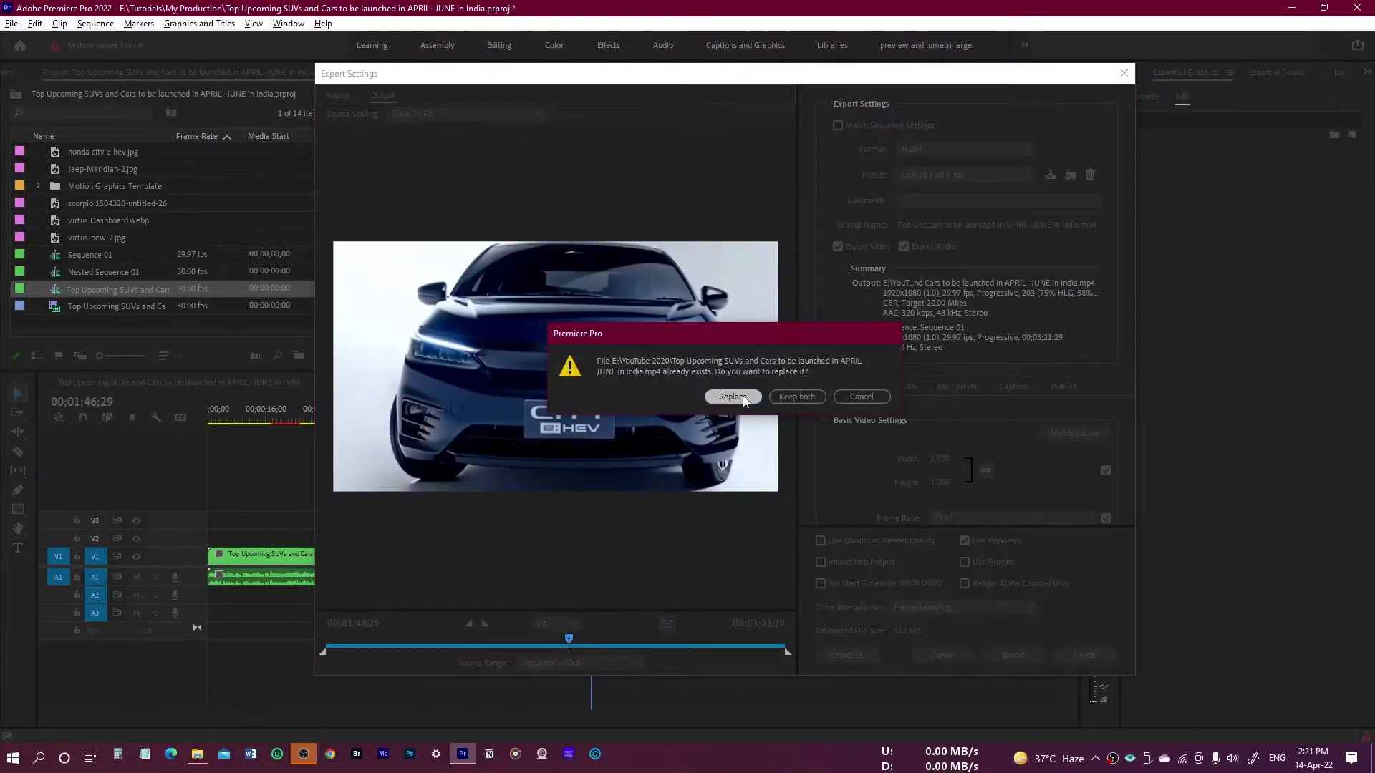
left_click(744, 401)
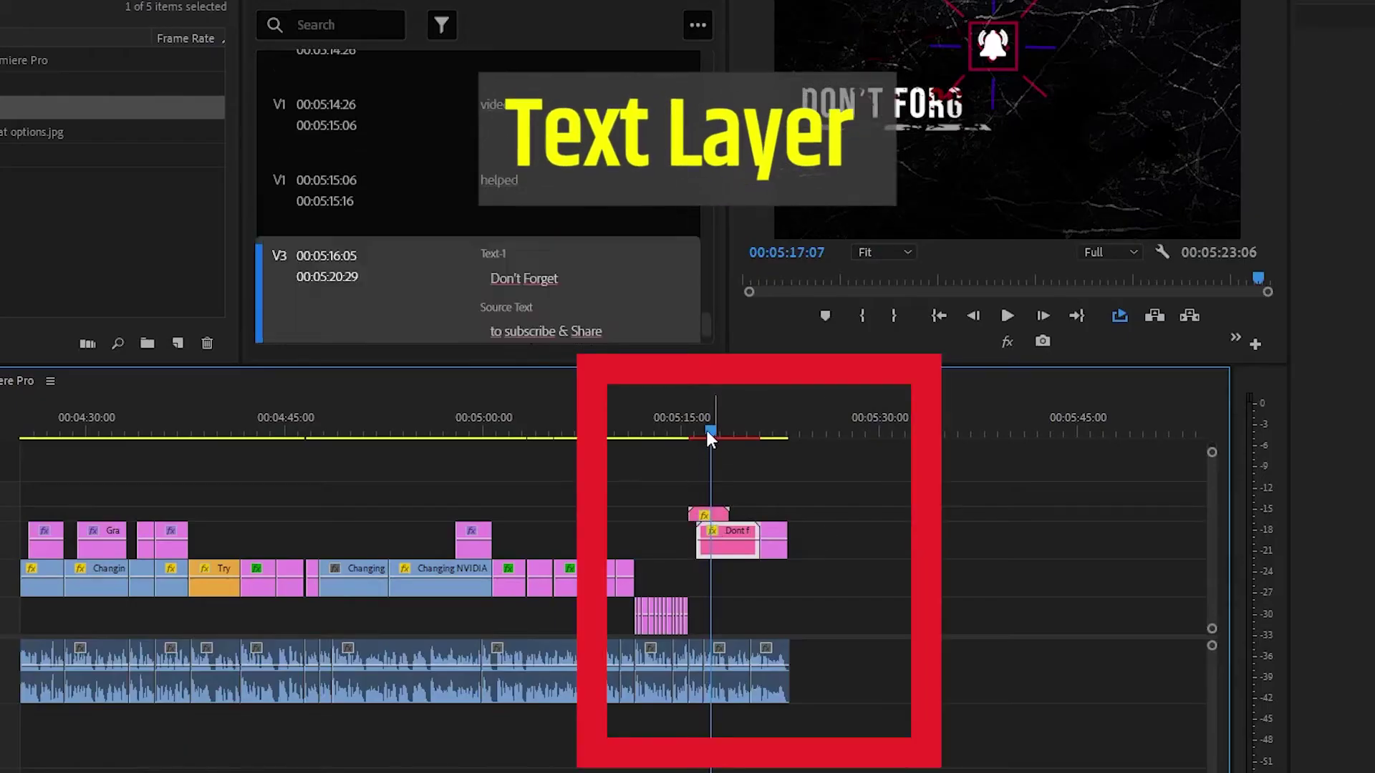
Step: Delete the 'Don't Forget' text graphic clips at the playhead and export Sequence 01 again
left_click(716, 518)
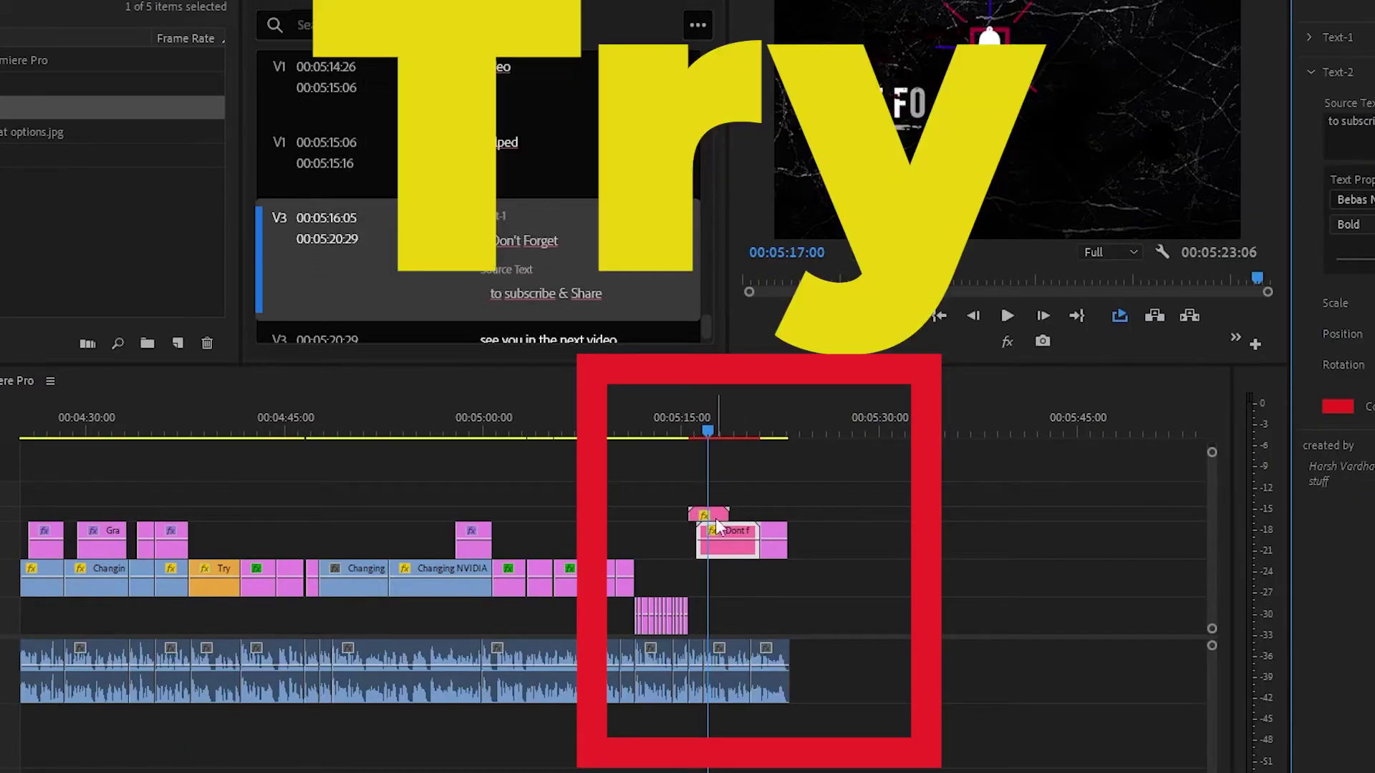
key("Delete")
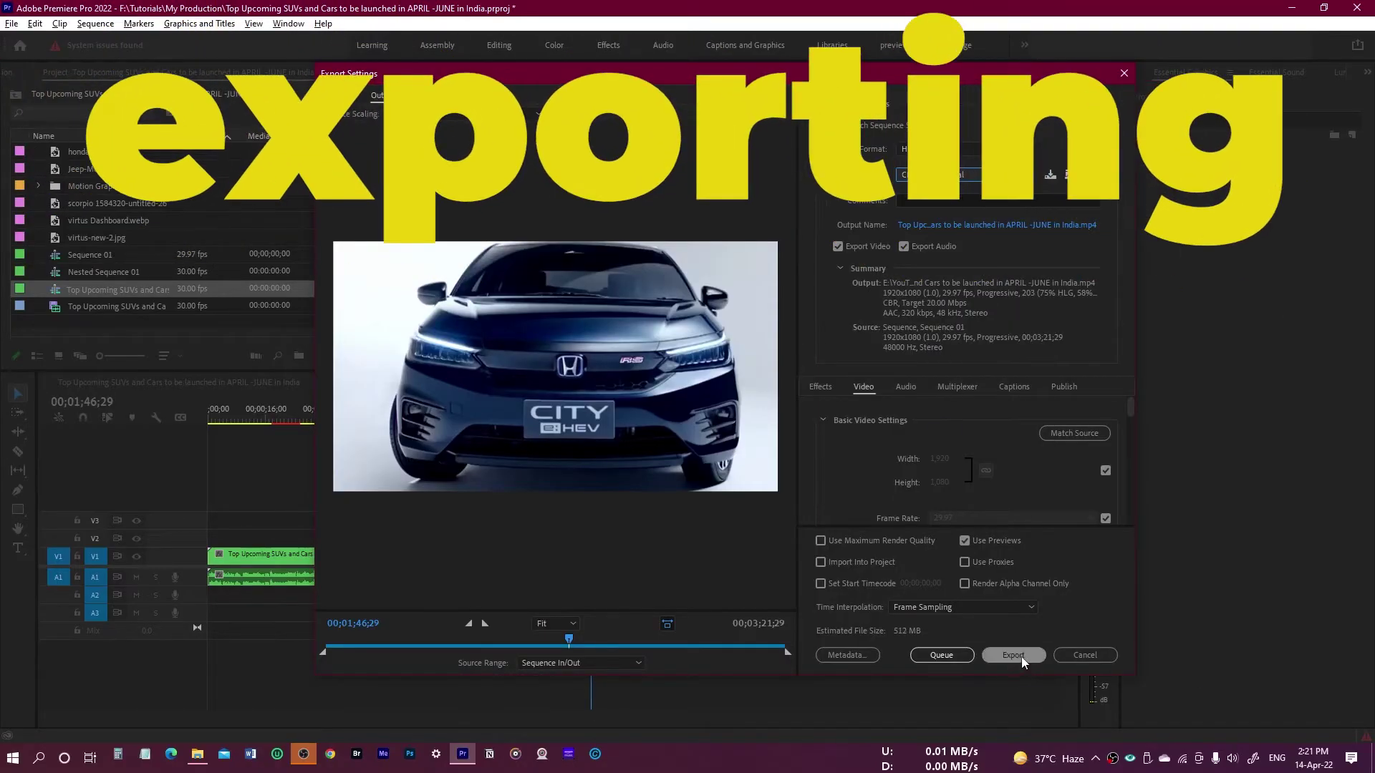
left_click(1018, 661)
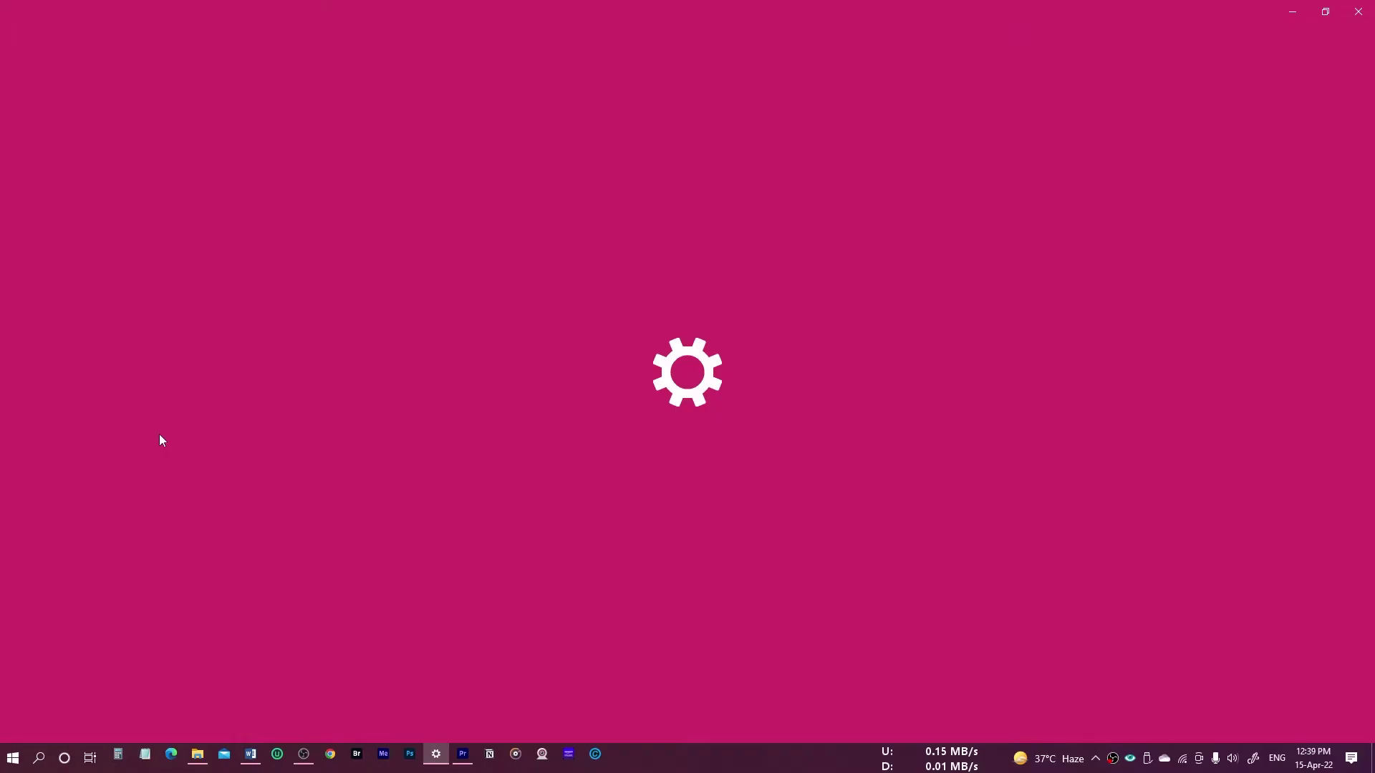
Step: Set the PC's Sleep timing to Never and open Additional power settings
left_click(377, 247)
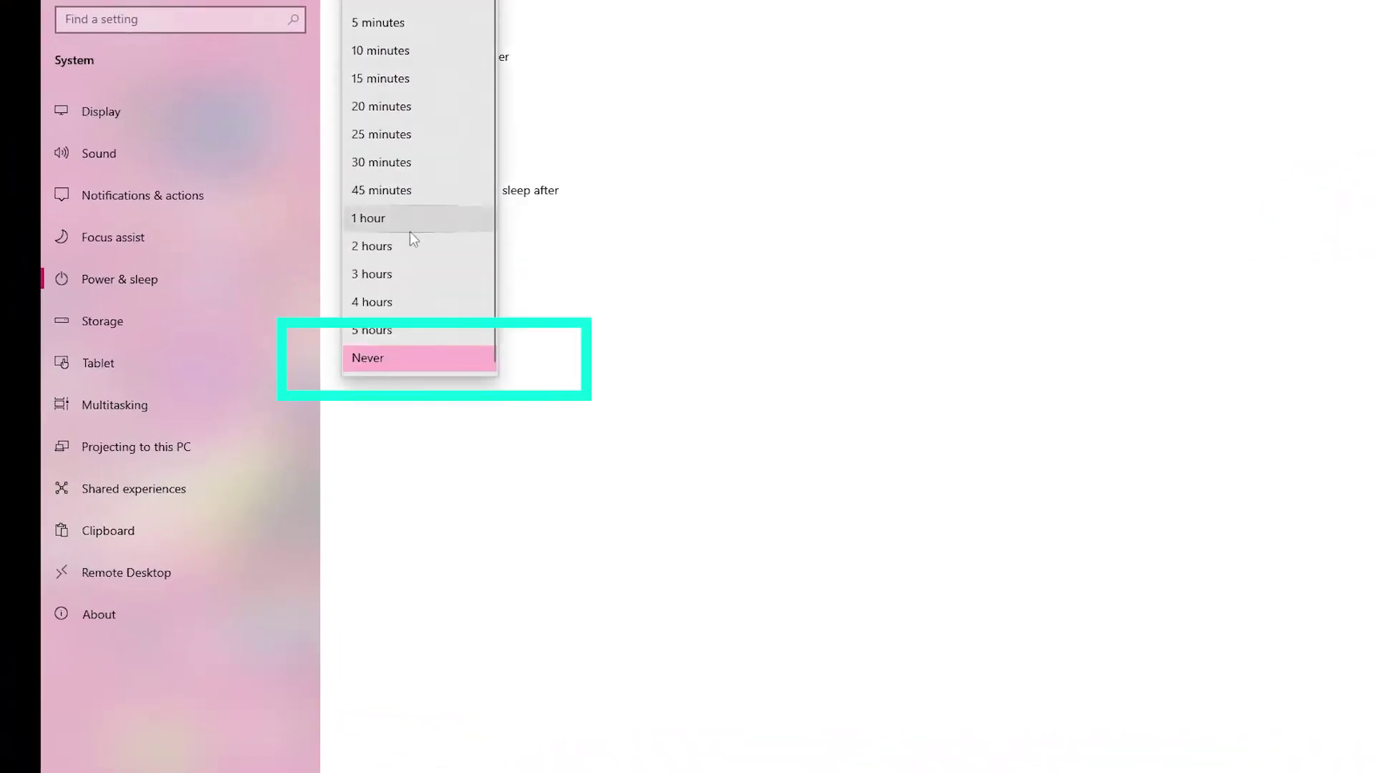
left_click(367, 355)
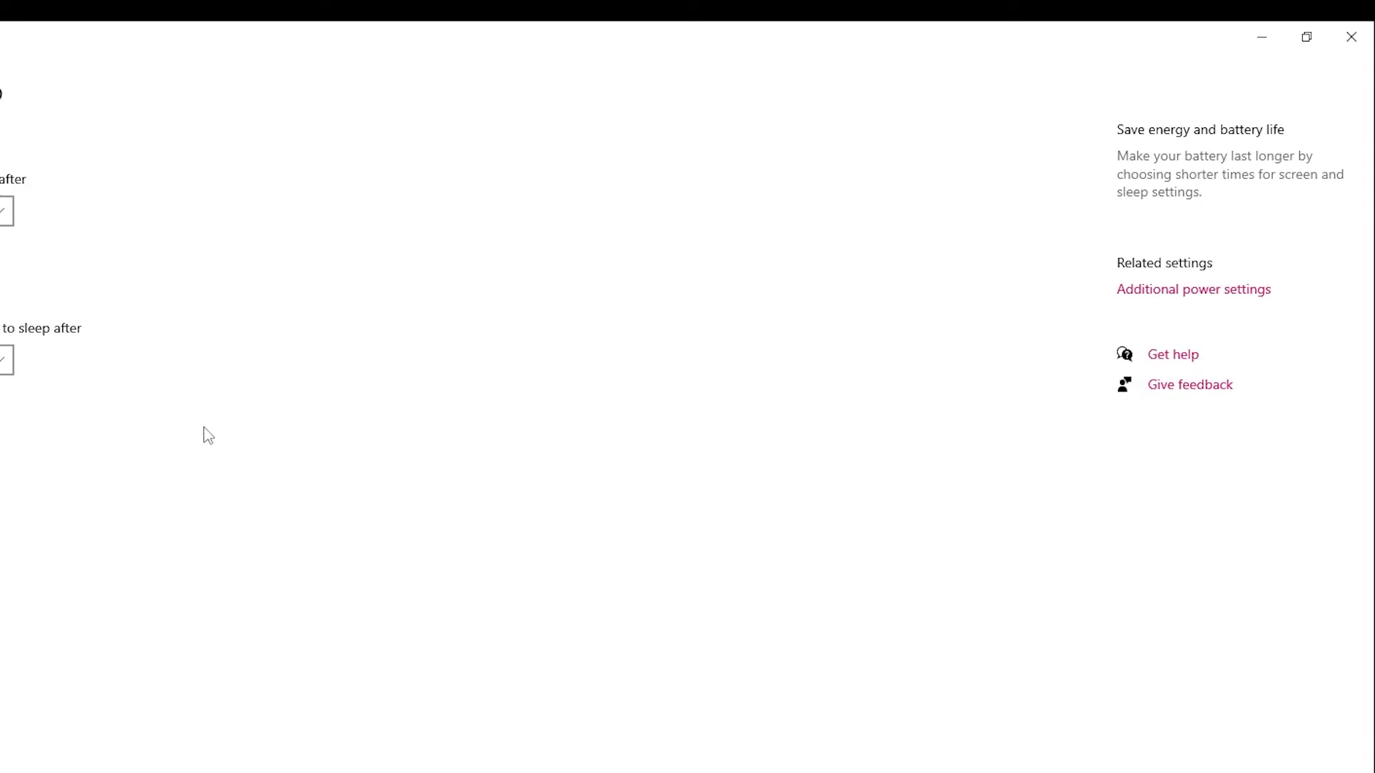
left_click(1201, 293)
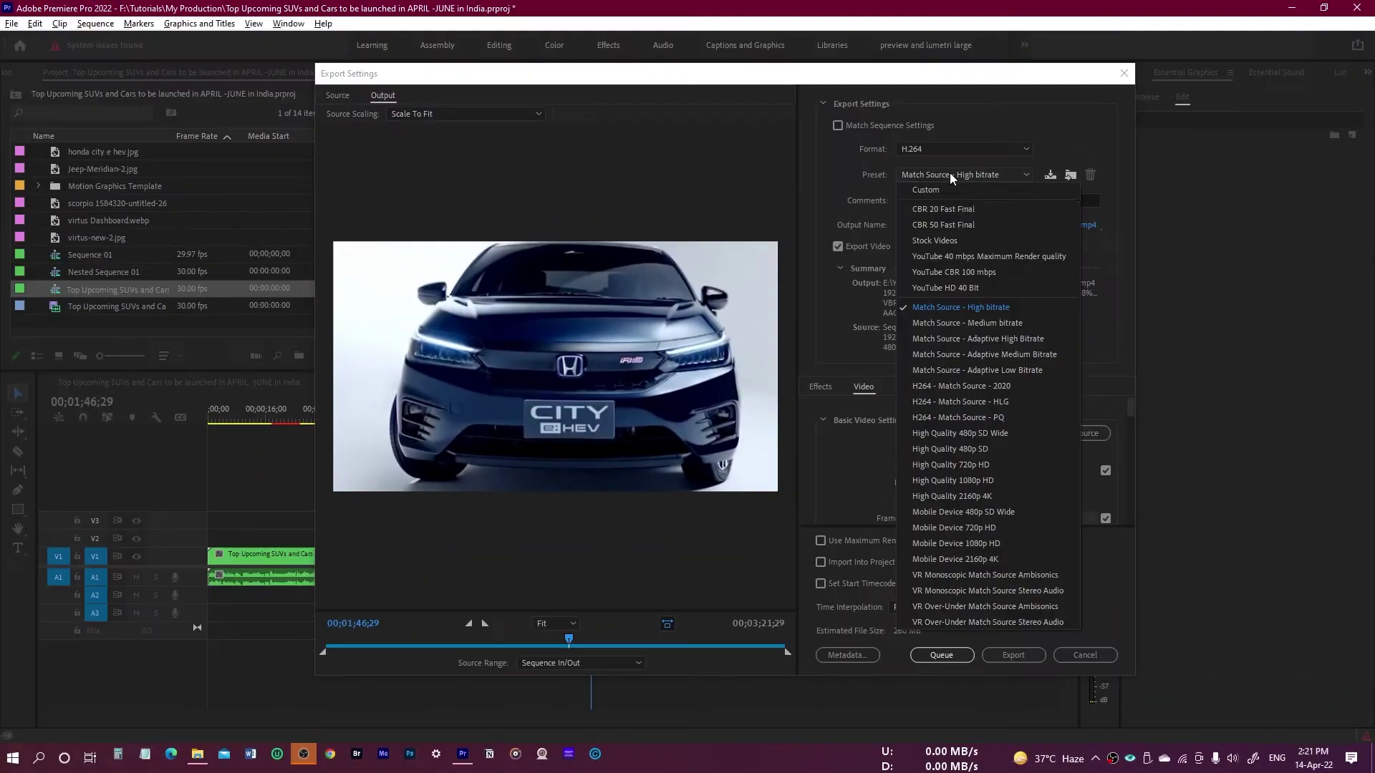
Step: Export the sequence again, replacing the existing file so encoding begins
left_click(1016, 657)
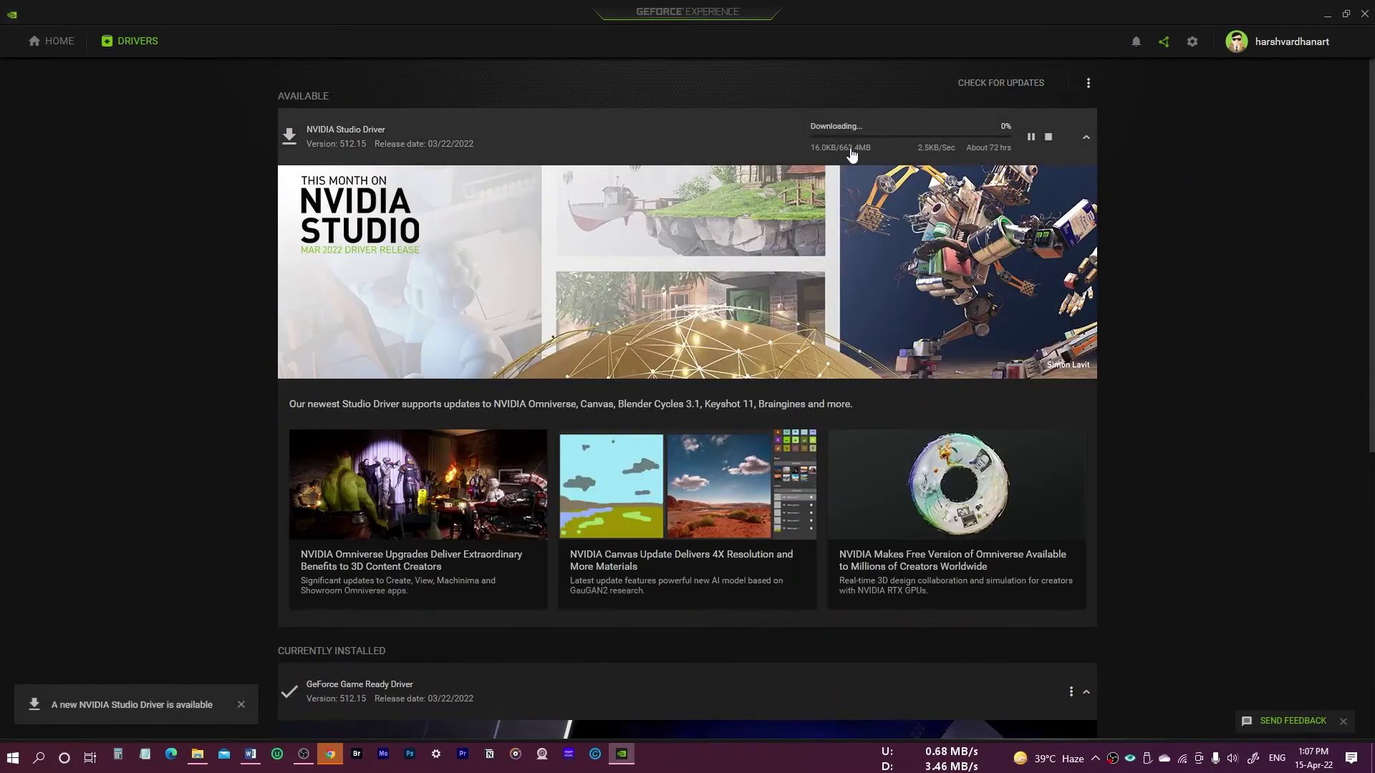
Step: Cancel the Studio Driver download and bring up the Game Ready versus Studio driver preference
left_click(999, 84)
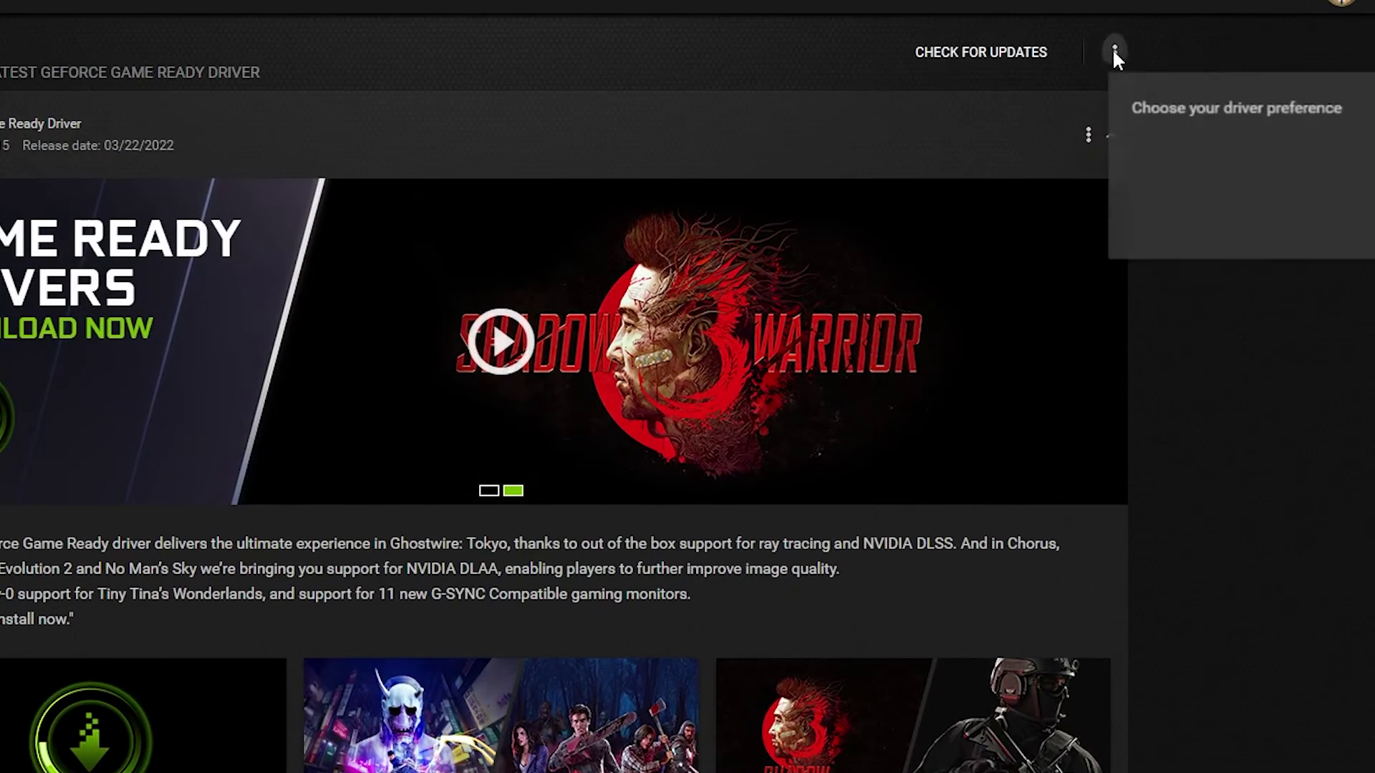
left_click(1114, 54)
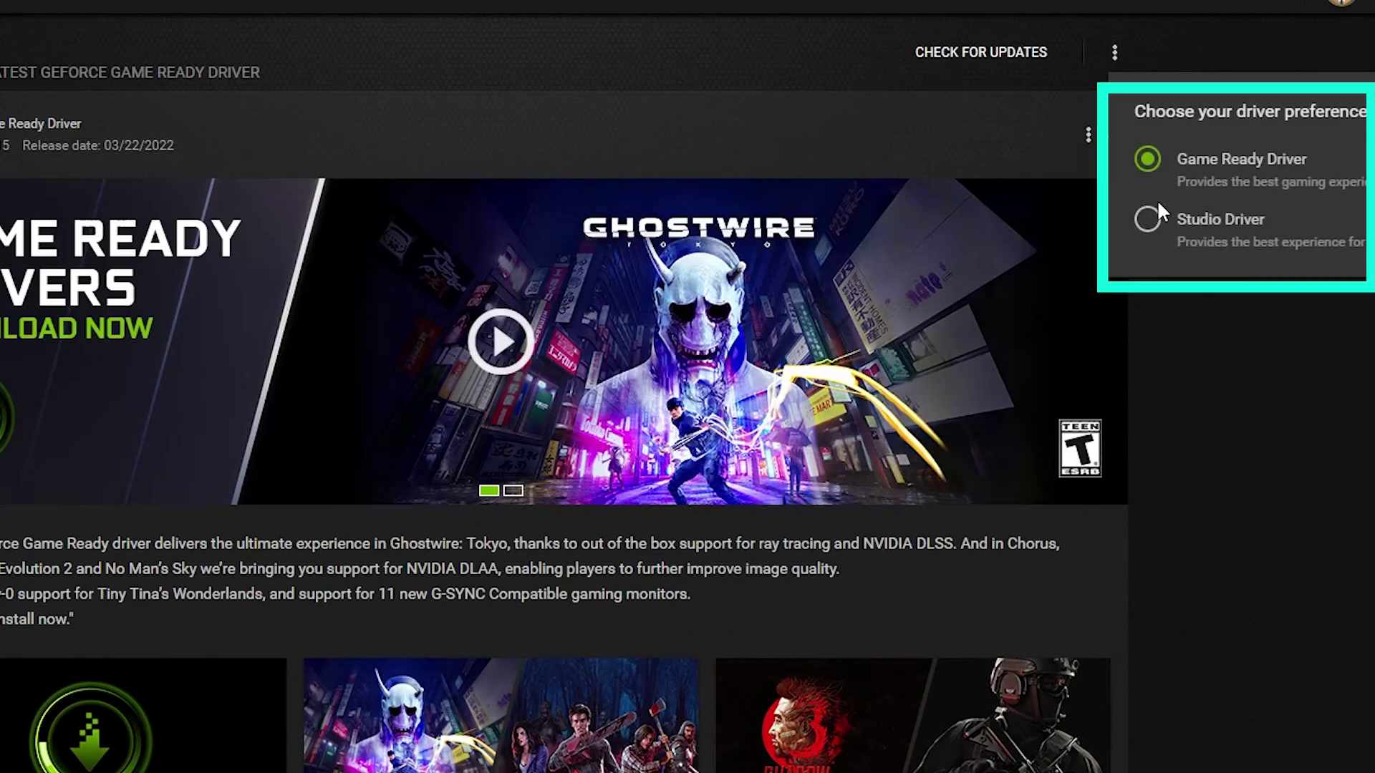